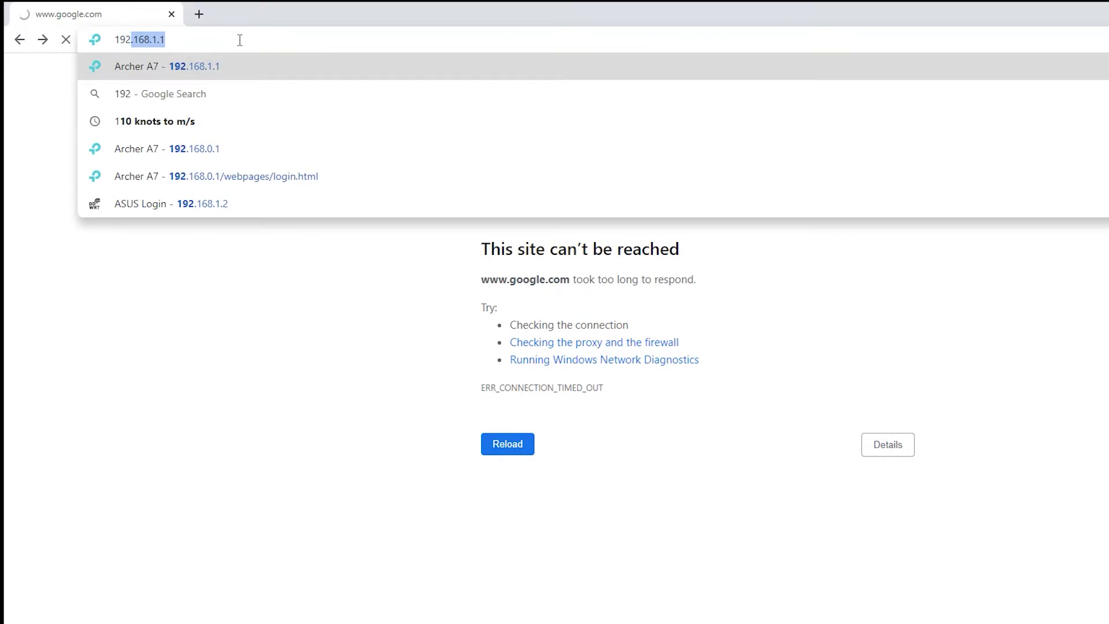
- Enter the router address 192.168.0.1 in Chrome's address bar over the timed-out google.com page
{"action": "type", "text": "68.0.1"}
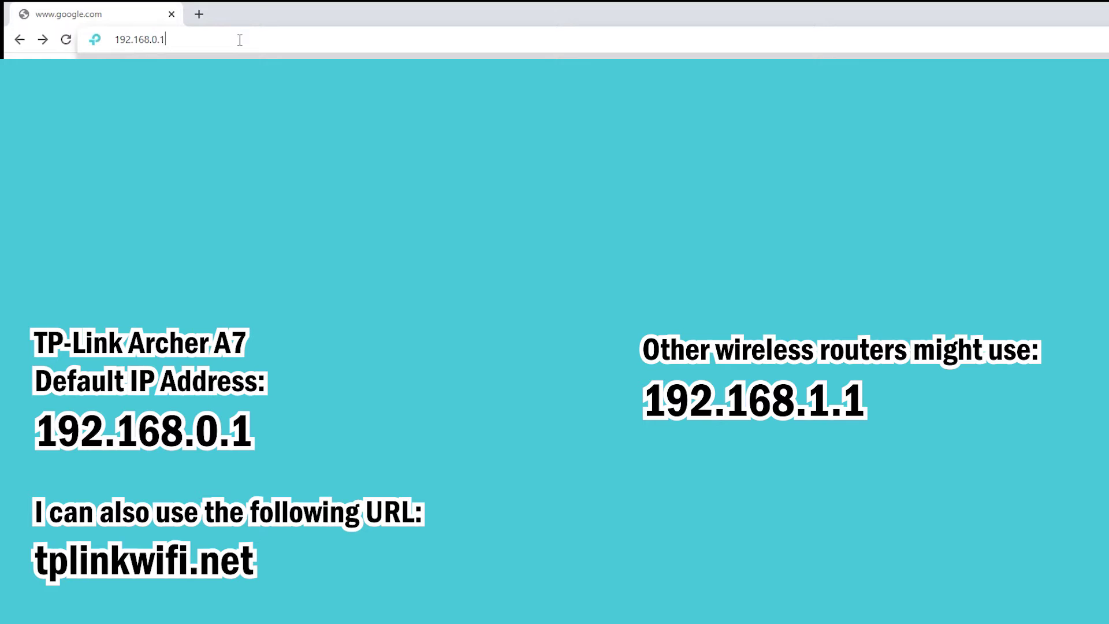
- Load the Archer A7 login page at 192.168.0.1
{"action": "key", "text": "Return"}
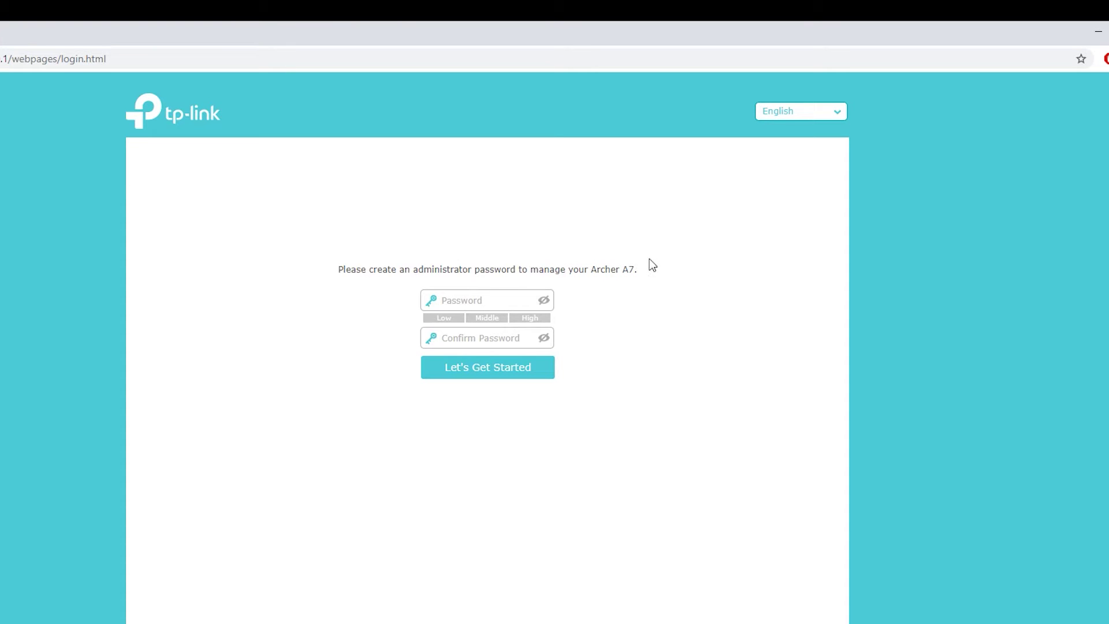
- Enter and confirm a new administrator password, then start the Quick Setup wizard
{"action": "left_click", "coordinate": [484, 302]}
{"action": "type", "text": "••••••••••"}
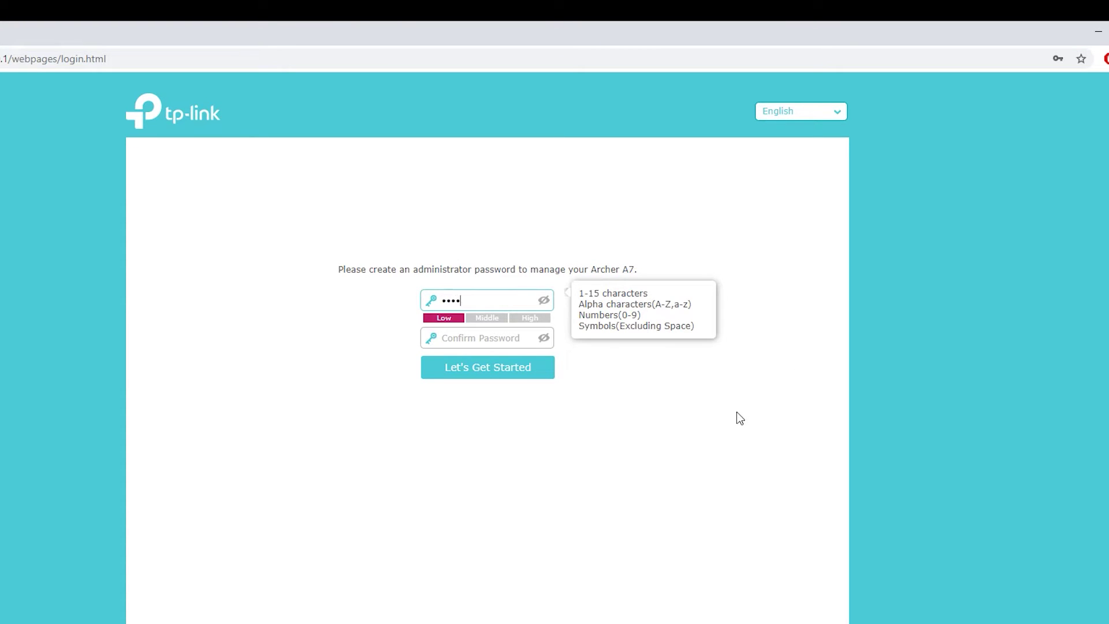
{"action": "key", "text": "Tab"}
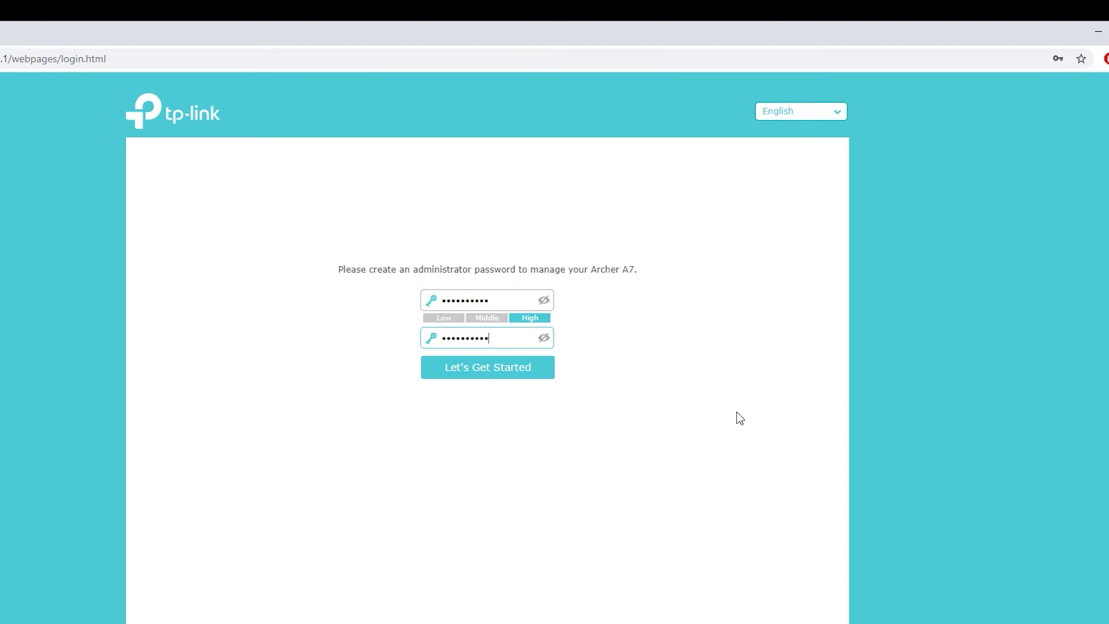
{"action": "left_click", "coordinate": [487, 367]}
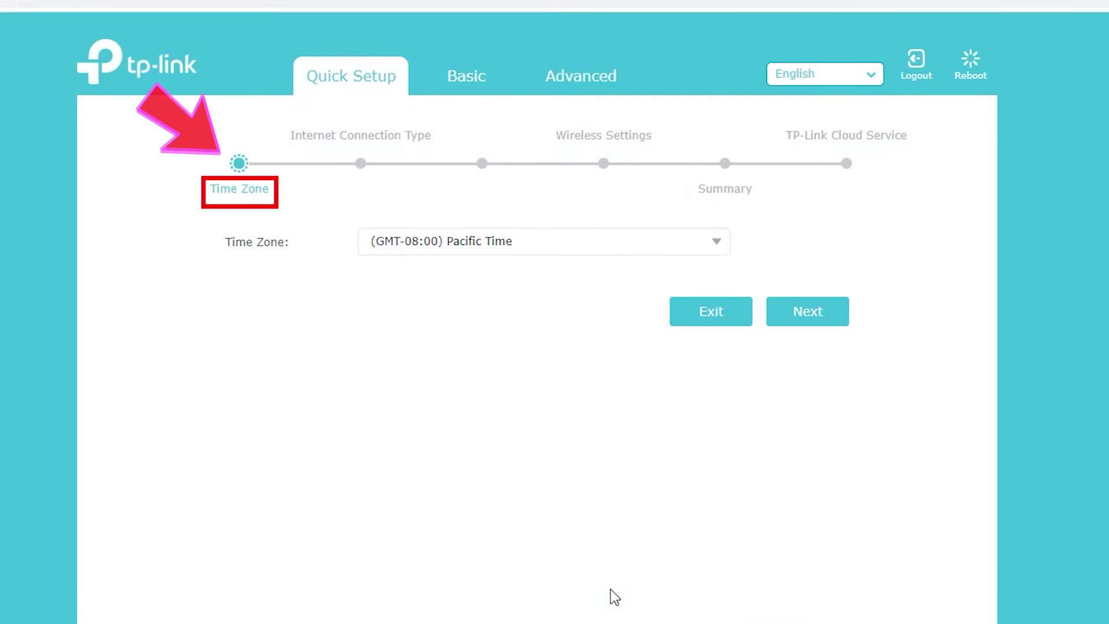
- Set the time zone to (GMT-07:00) Mountain Time
{"action": "left_click", "coordinate": [715, 252]}
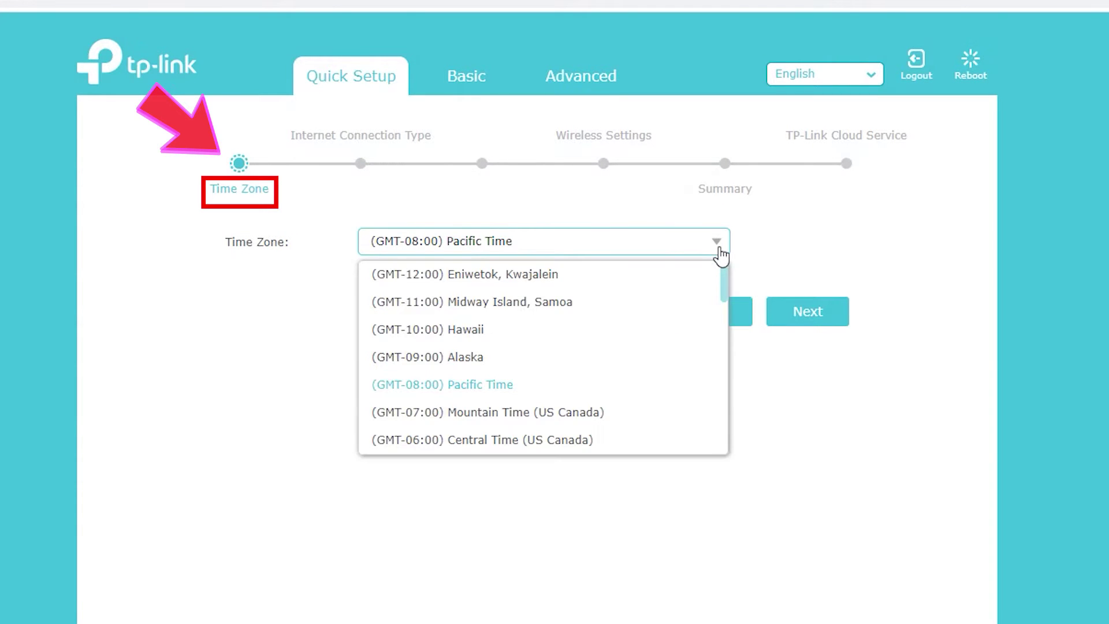
{"action": "left_click", "coordinate": [590, 412]}
{"action": "left_click", "coordinate": [800, 321]}
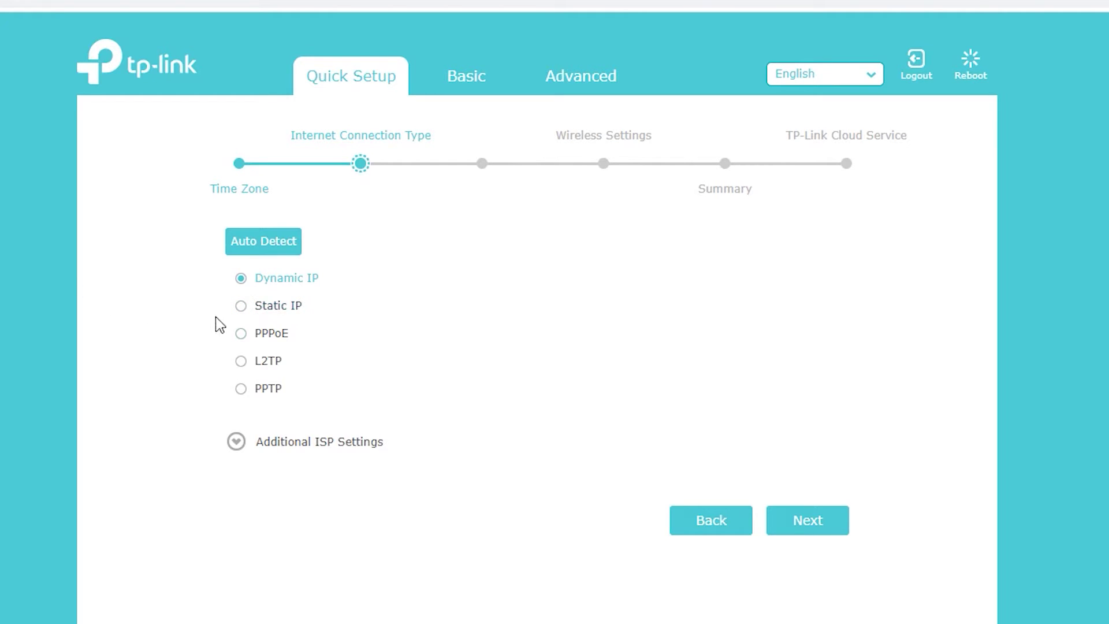
- Compare the Static IP, PPPoE, L2TP and PPTP options, then keep Dynamic IP as the connection type
{"action": "left_click", "coordinate": [242, 306]}
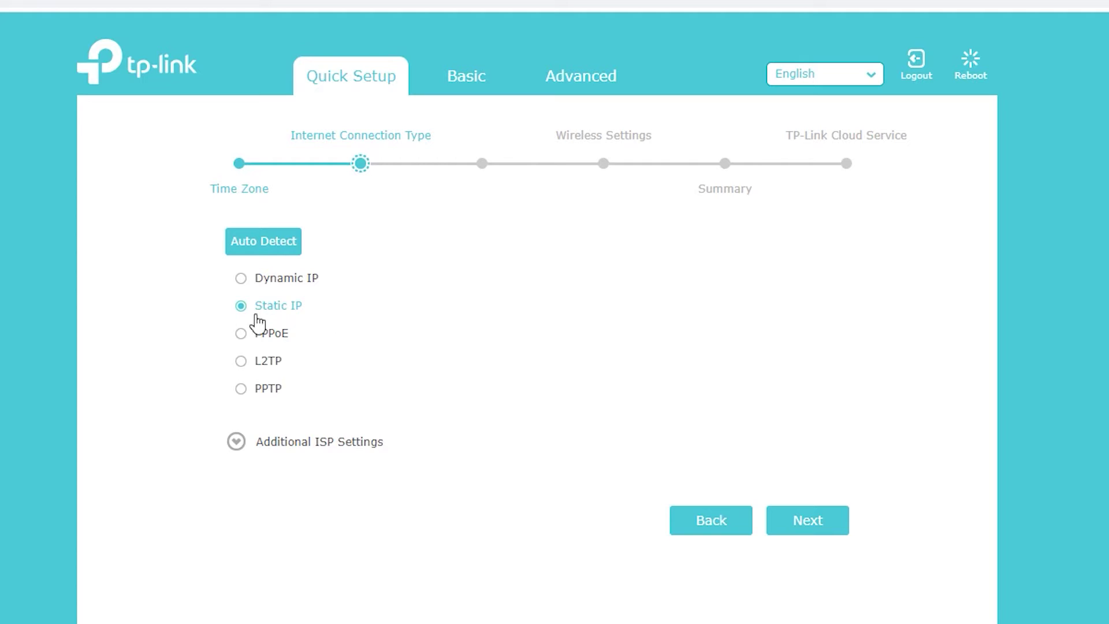
{"action": "left_click", "coordinate": [238, 335]}
{"action": "left_click", "coordinate": [234, 364]}
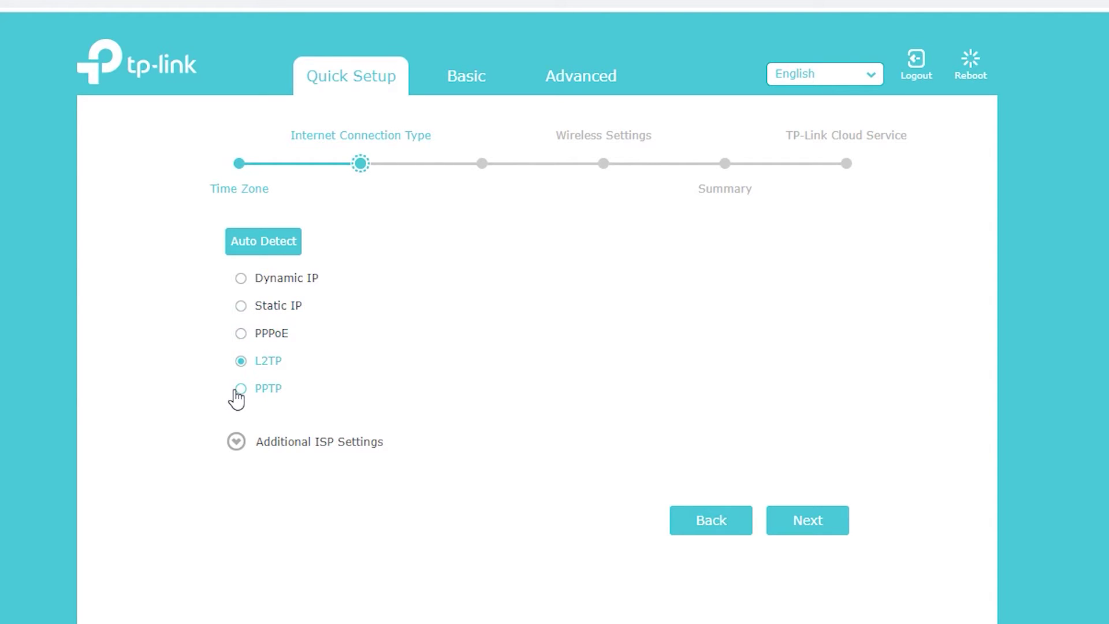
{"action": "left_click", "coordinate": [237, 389]}
{"action": "left_click", "coordinate": [241, 279]}
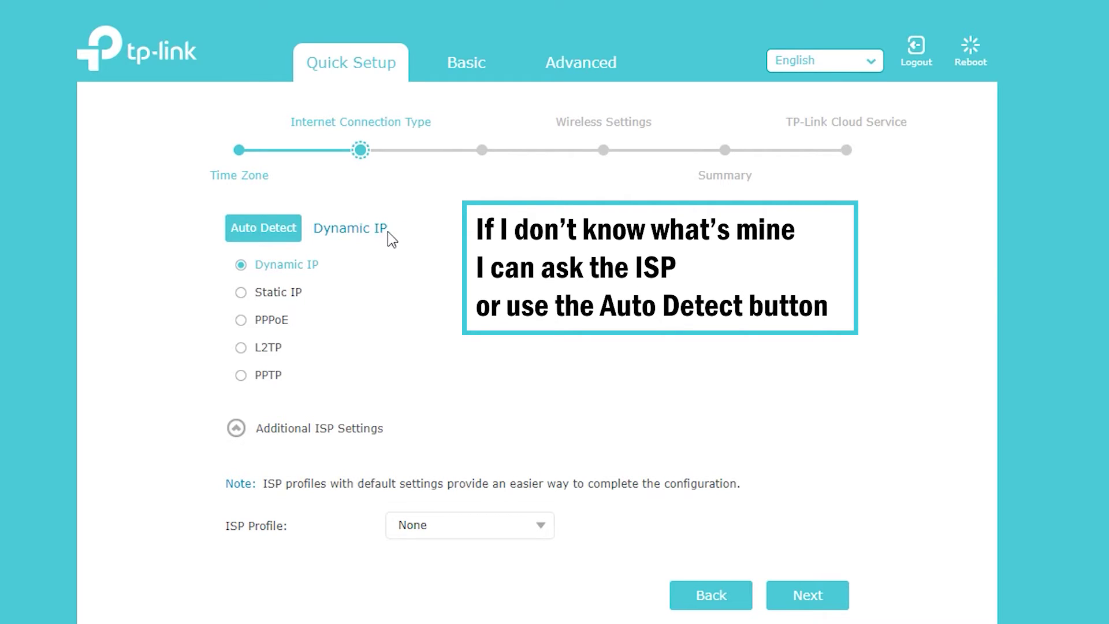
{"action": "left_click", "coordinate": [799, 597]}
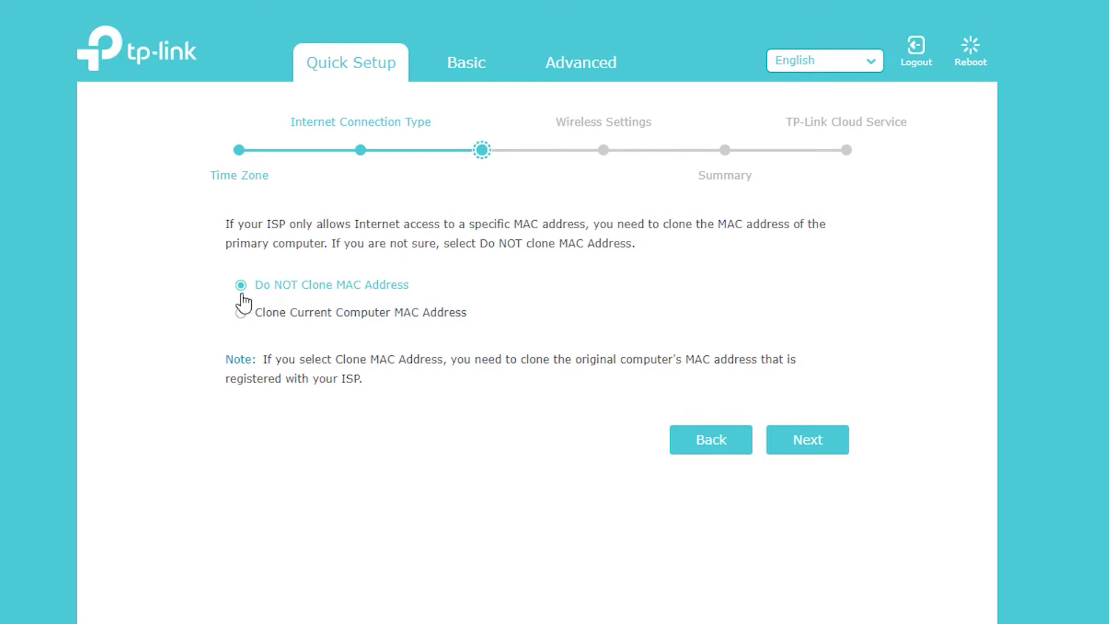
- Keep Do NOT Clone MAC Address selected and continue to Wireless Settings
{"action": "left_click", "coordinate": [274, 314]}
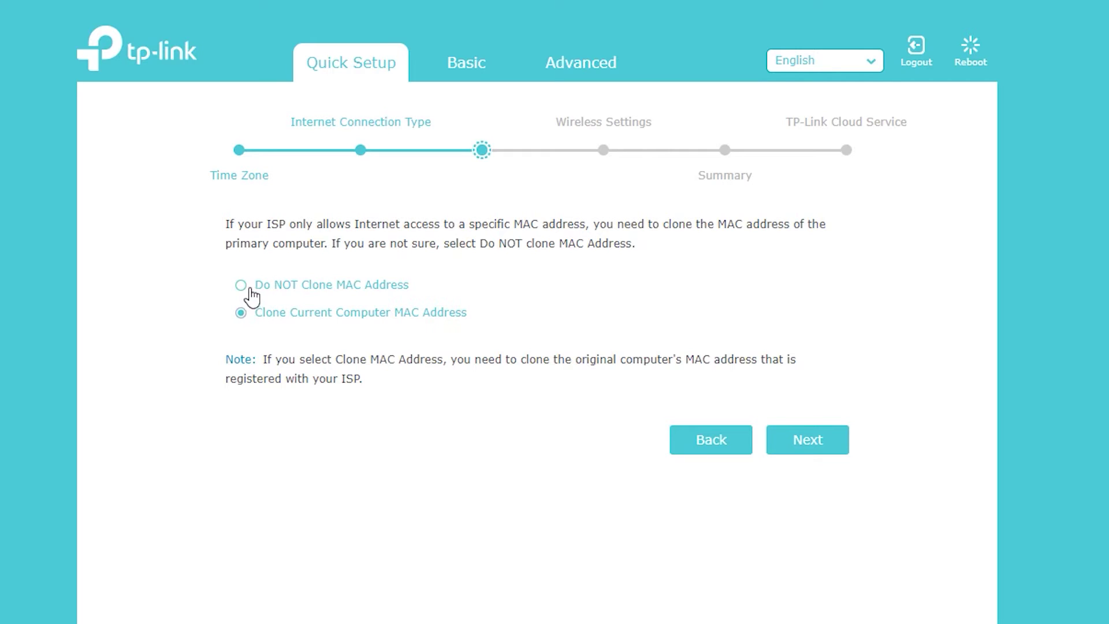
{"action": "left_click", "coordinate": [248, 288]}
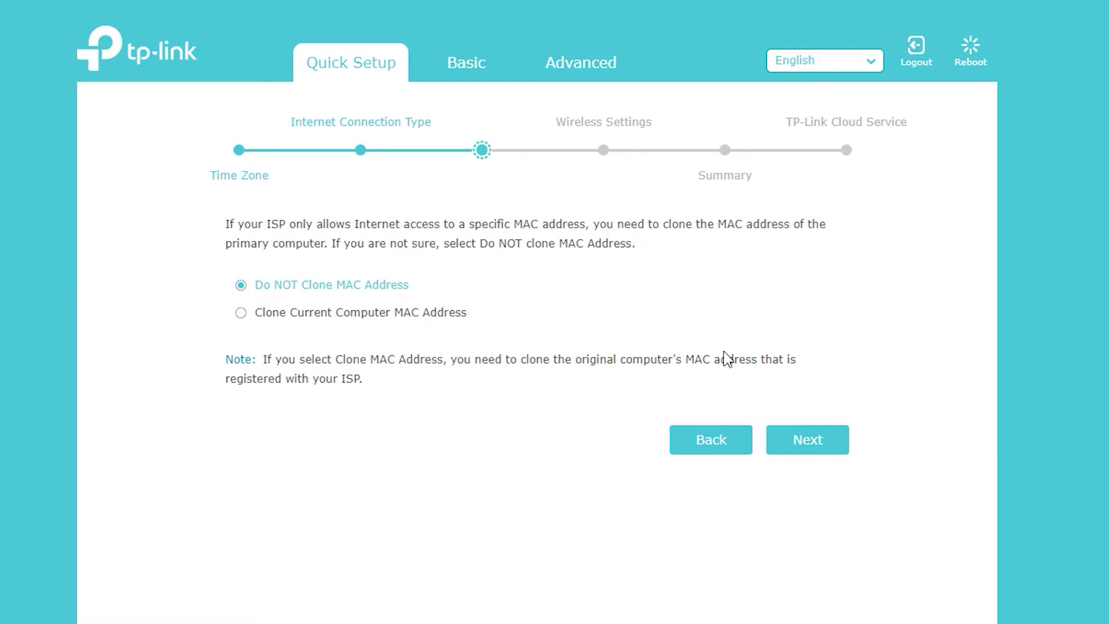
{"action": "left_click", "coordinate": [832, 452]}
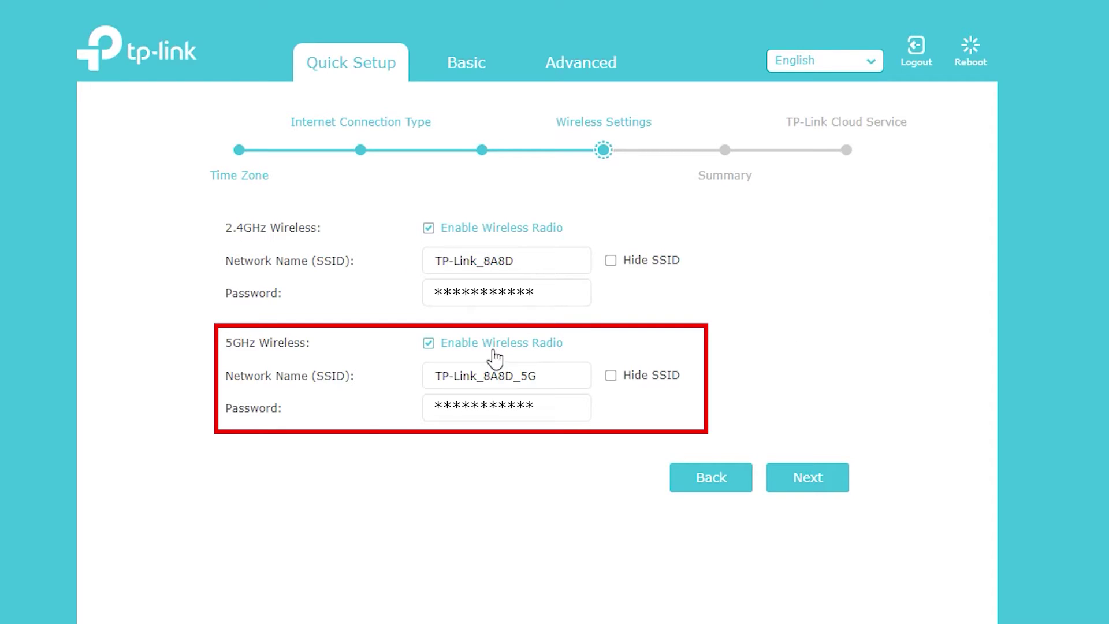
- Rename the 2.4GHz network to WiFi-24 and the 5GHz network to WiFi-5, with new passwords
{"action": "left_click_drag", "start_coordinate": [522, 263], "coordinate": [10, 243]}
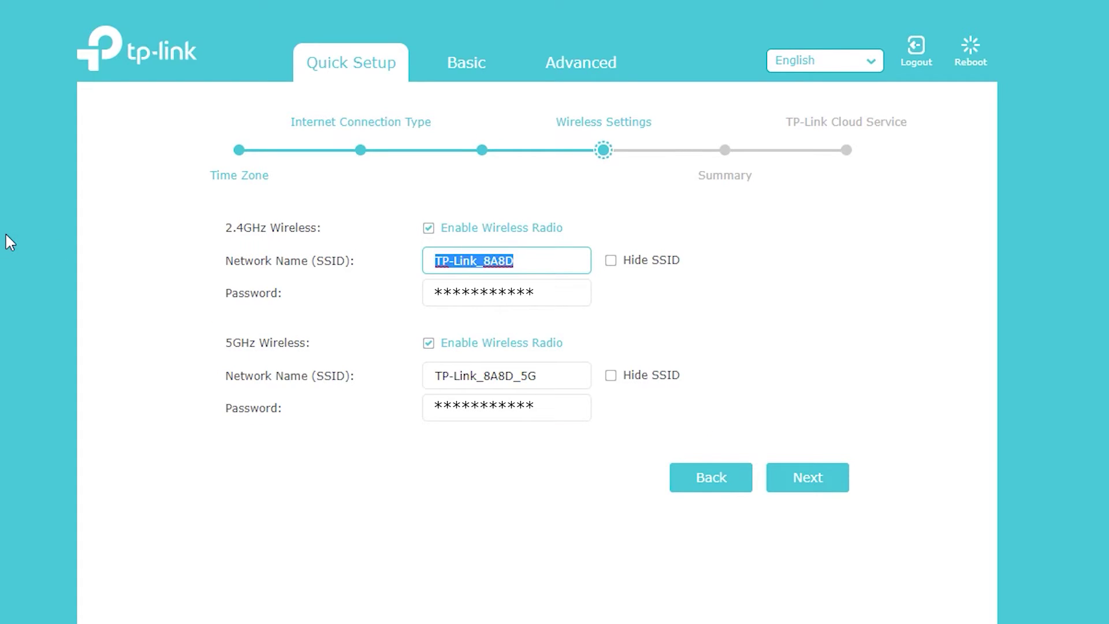
{"action": "type", "text": "WiFi-24"}
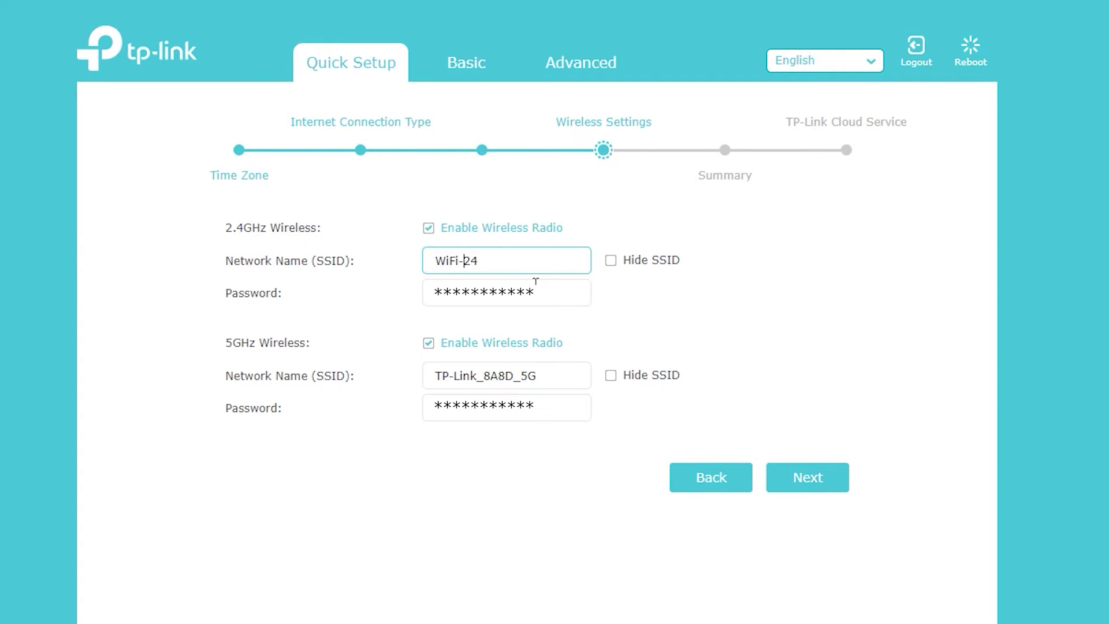
{"action": "left_click", "coordinate": [536, 281]}
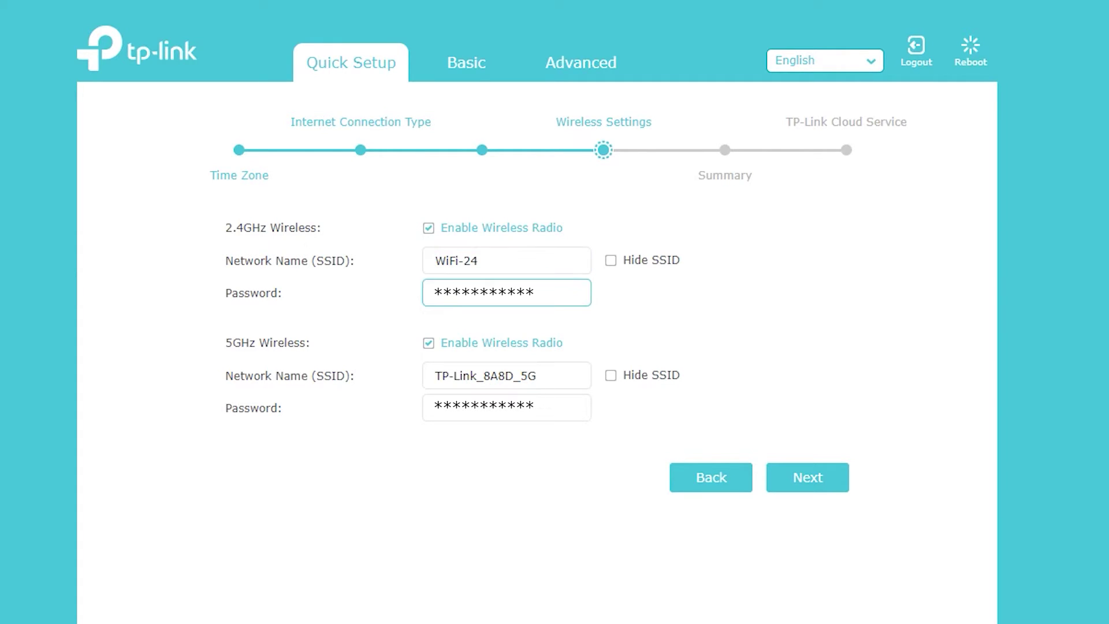
{"action": "key", "text": "Tab"}
{"action": "type", "text": "W"}
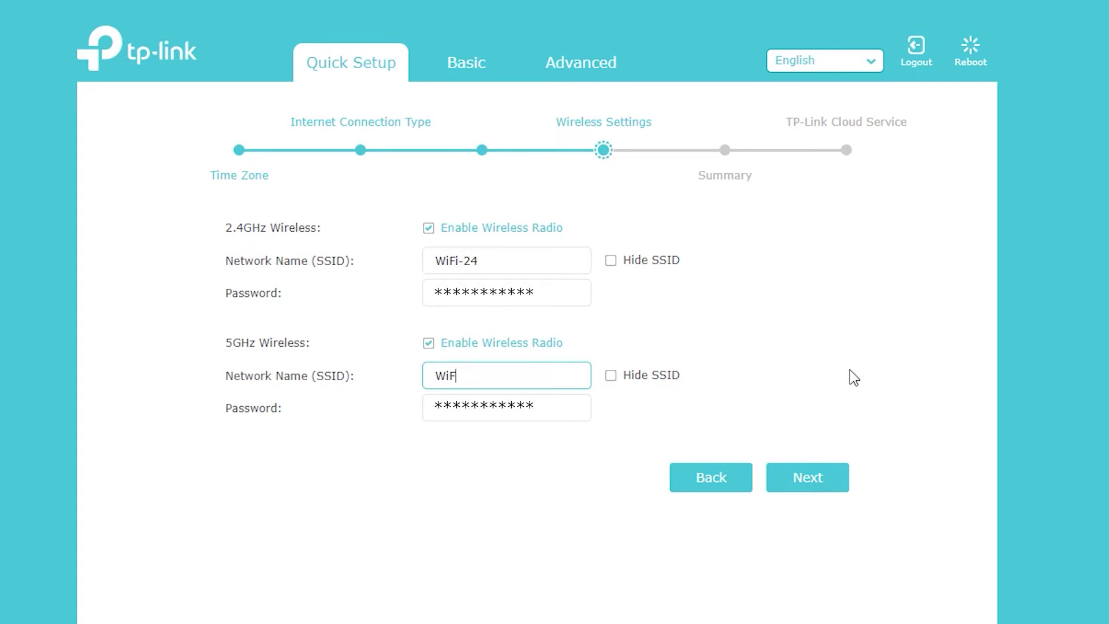
{"action": "key", "text": "Tab"}
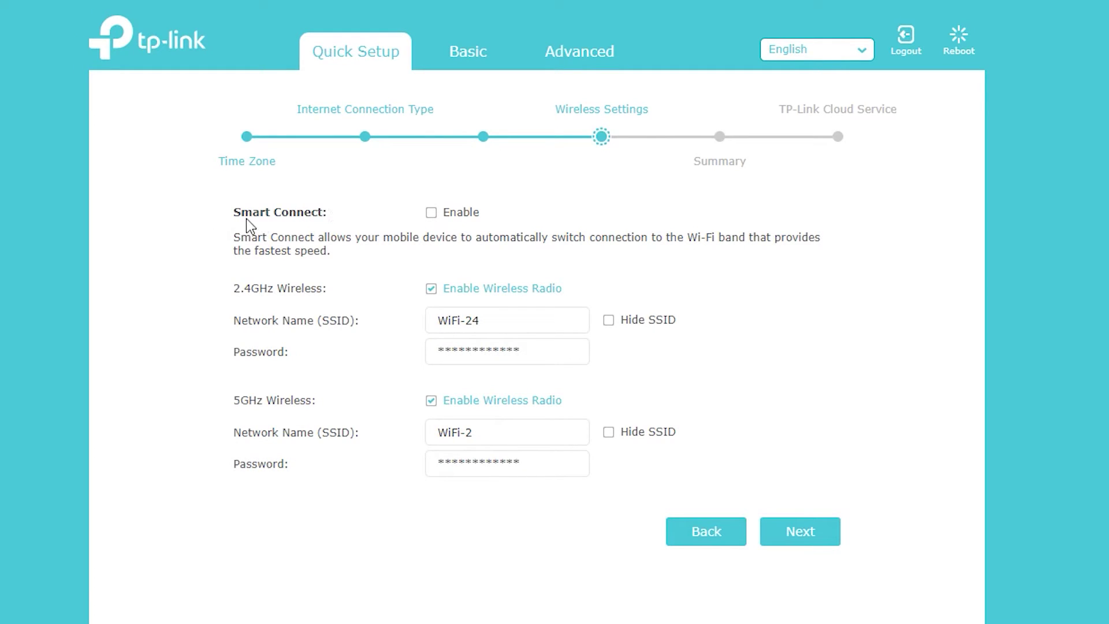
- Turn on Smart Connect, edit the network name, and go on to the Summary
{"action": "left_click", "coordinate": [432, 213]}
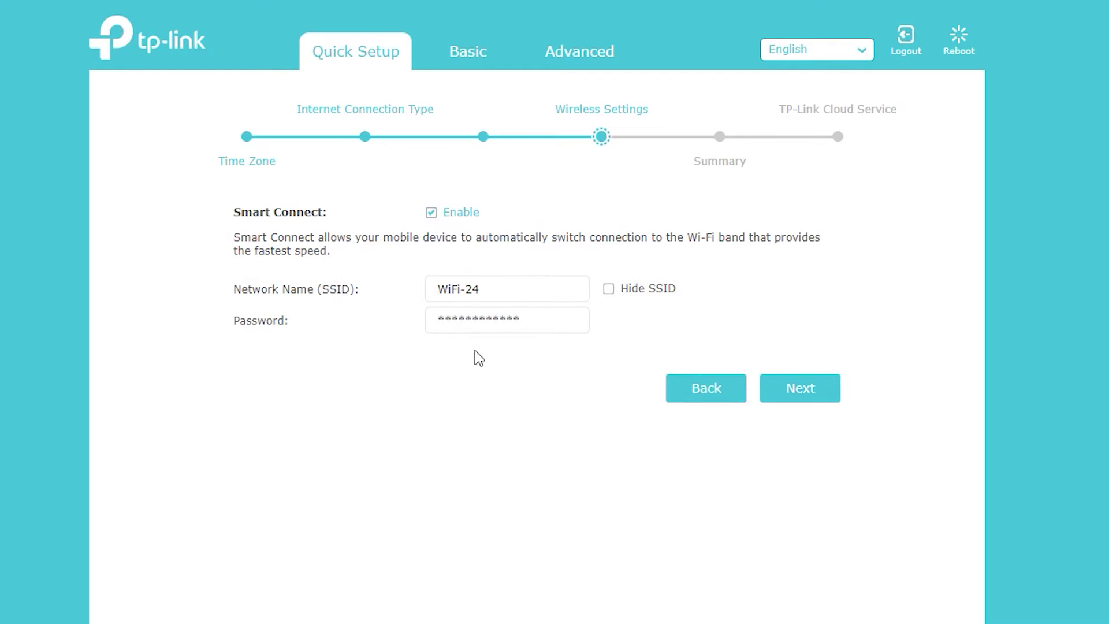
{"action": "left_click", "coordinate": [532, 284]}
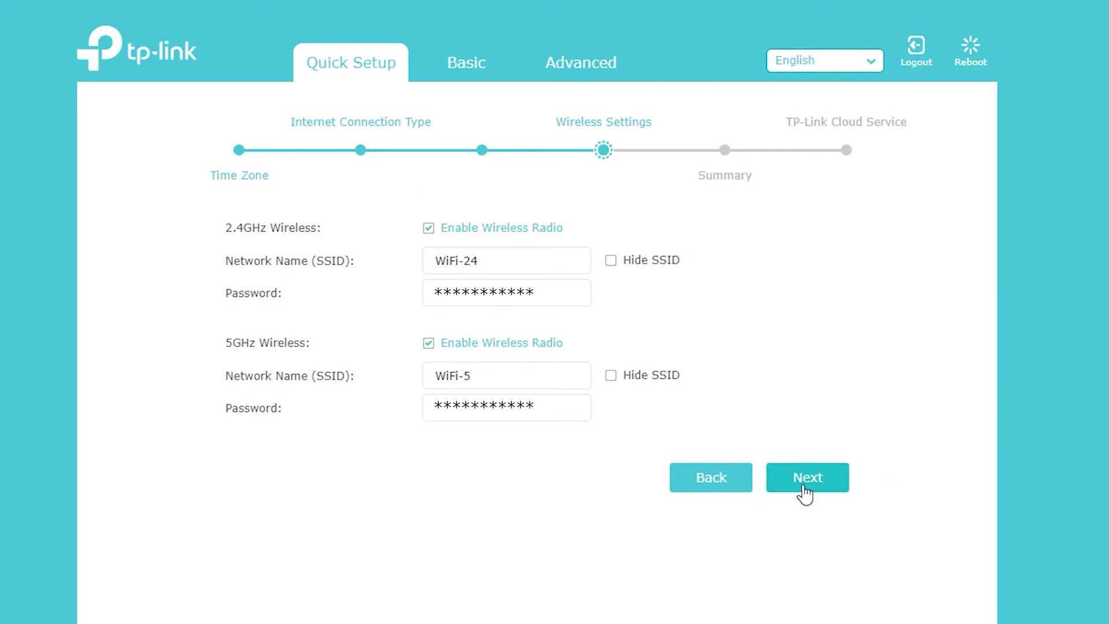
{"action": "left_click", "coordinate": [802, 482]}
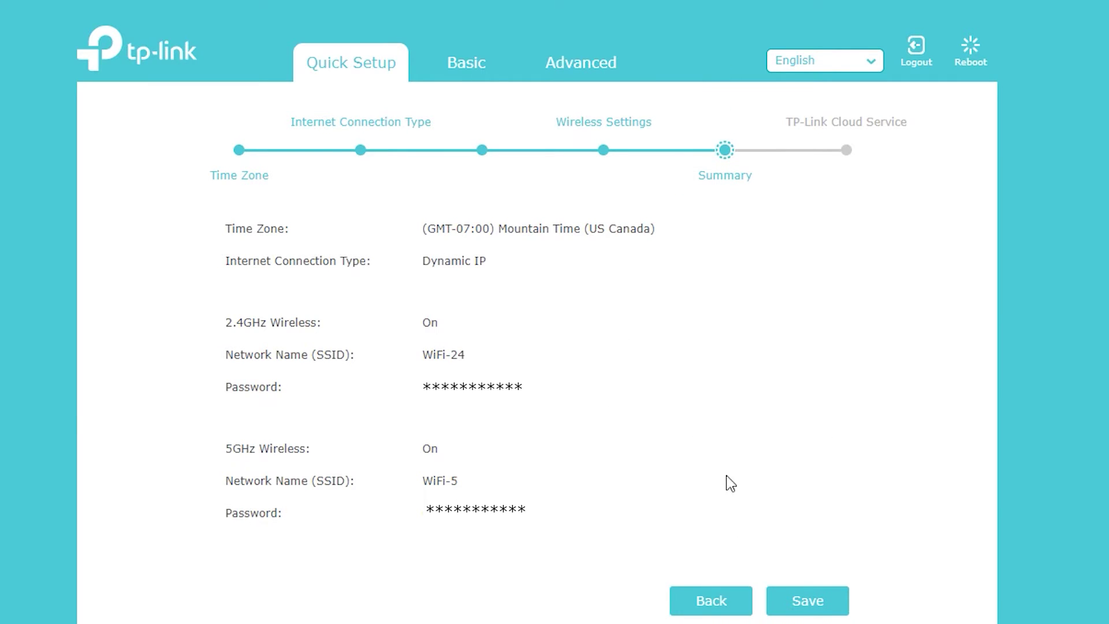
- Save the Quick Setup, skip the TP-Link Cloud login, and finish at the Network Map
{"action": "left_click", "coordinate": [807, 600]}
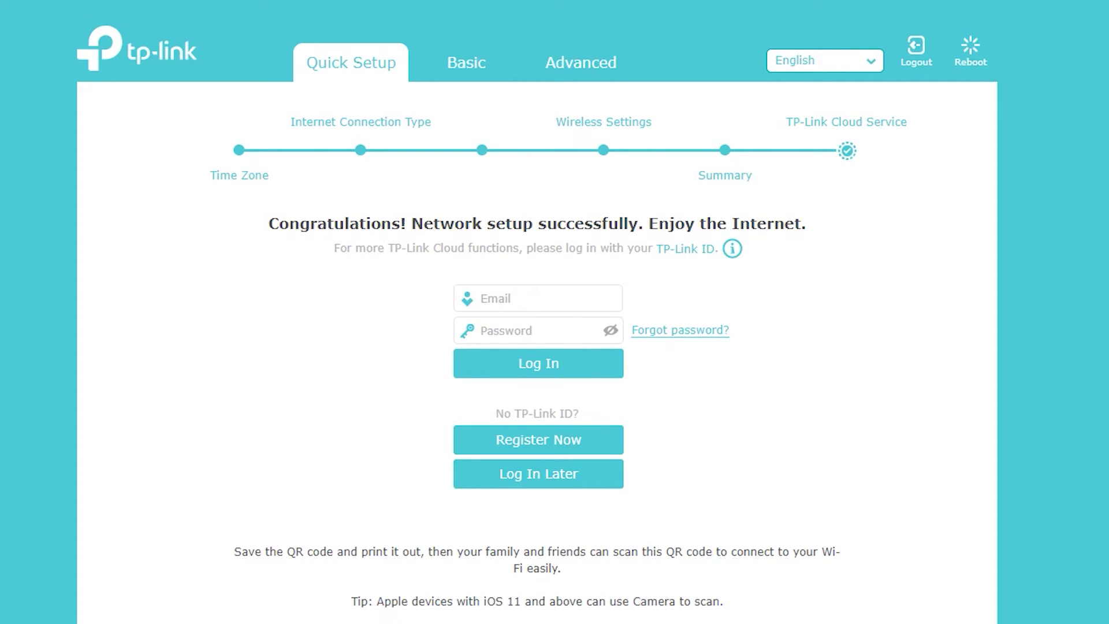
{"action": "left_click", "coordinate": [619, 483]}
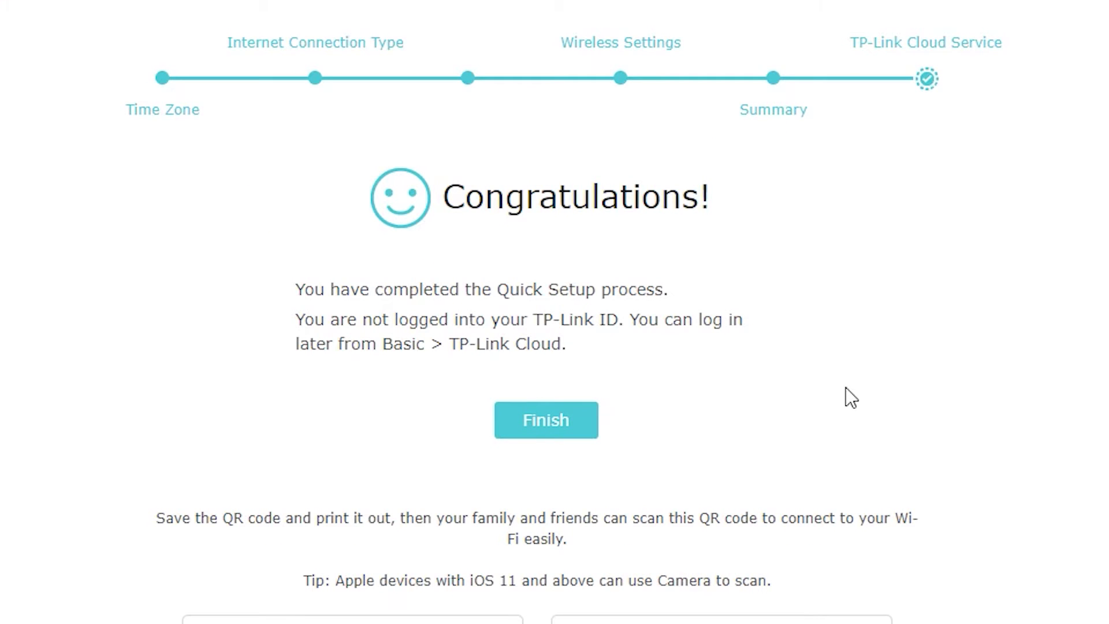
{"action": "left_click", "coordinate": [563, 425]}
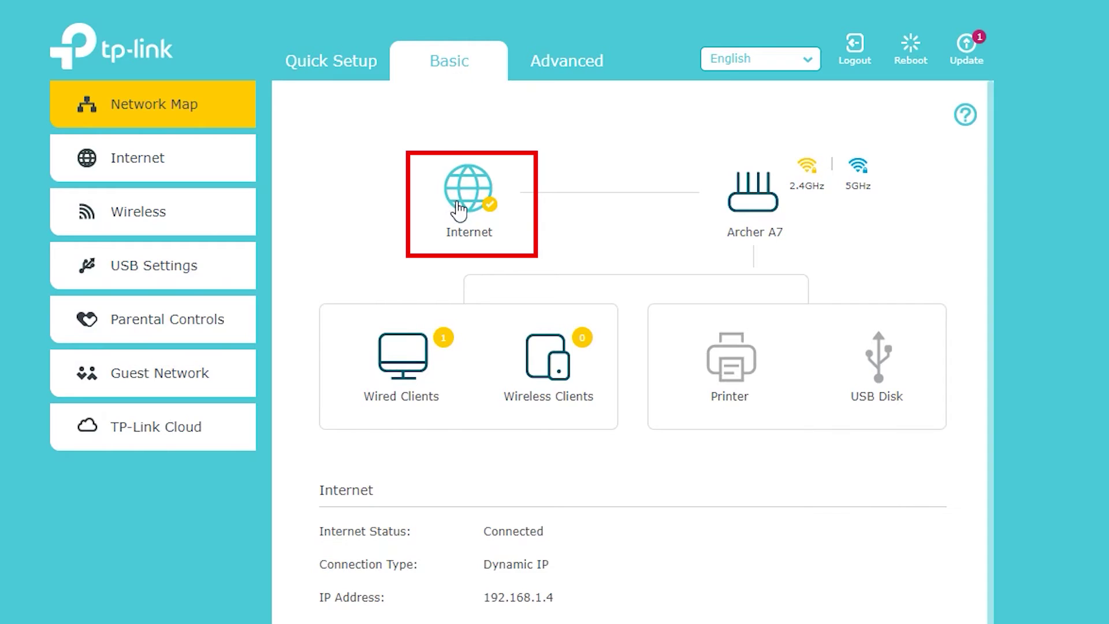
- View the router, Wired Clients, Wireless Clients, Printer and USB Disk panels on the Network Map
{"action": "left_click", "coordinate": [753, 215]}
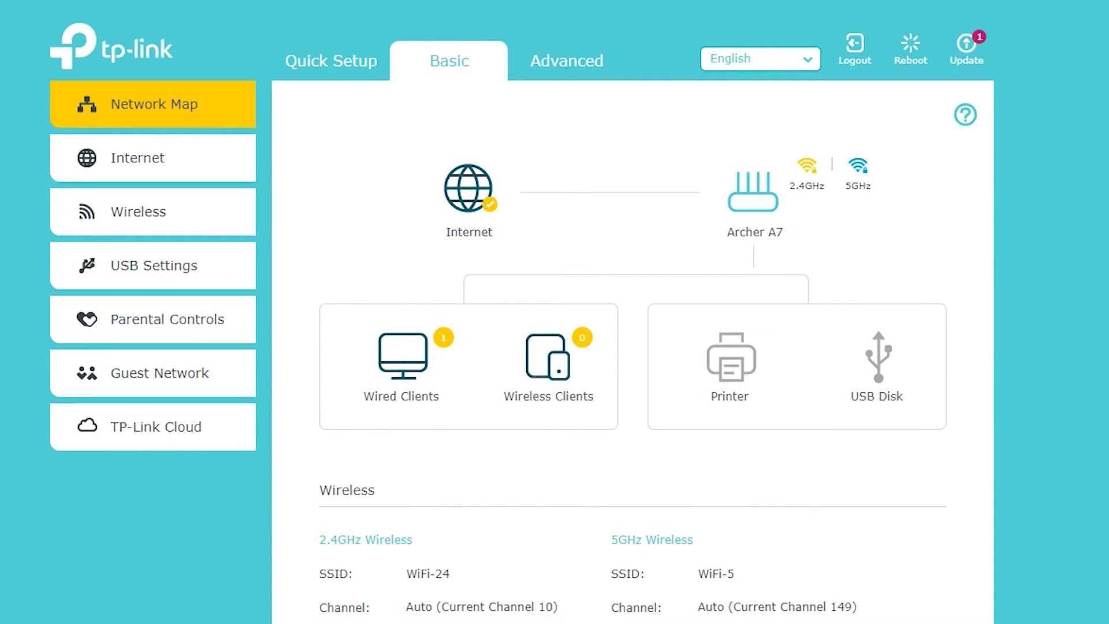
{"action": "left_click", "coordinate": [402, 361]}
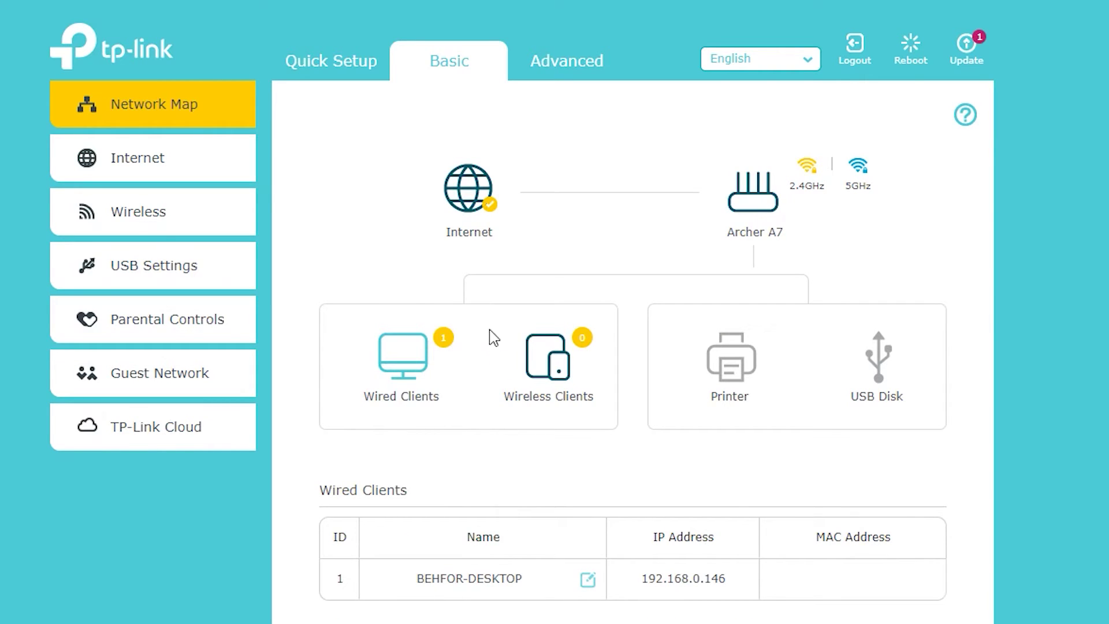
{"action": "left_click", "coordinate": [584, 362]}
{"action": "scroll", "coordinate": [626, 362], "scroll_direction": "down", "scroll_amount": 4}
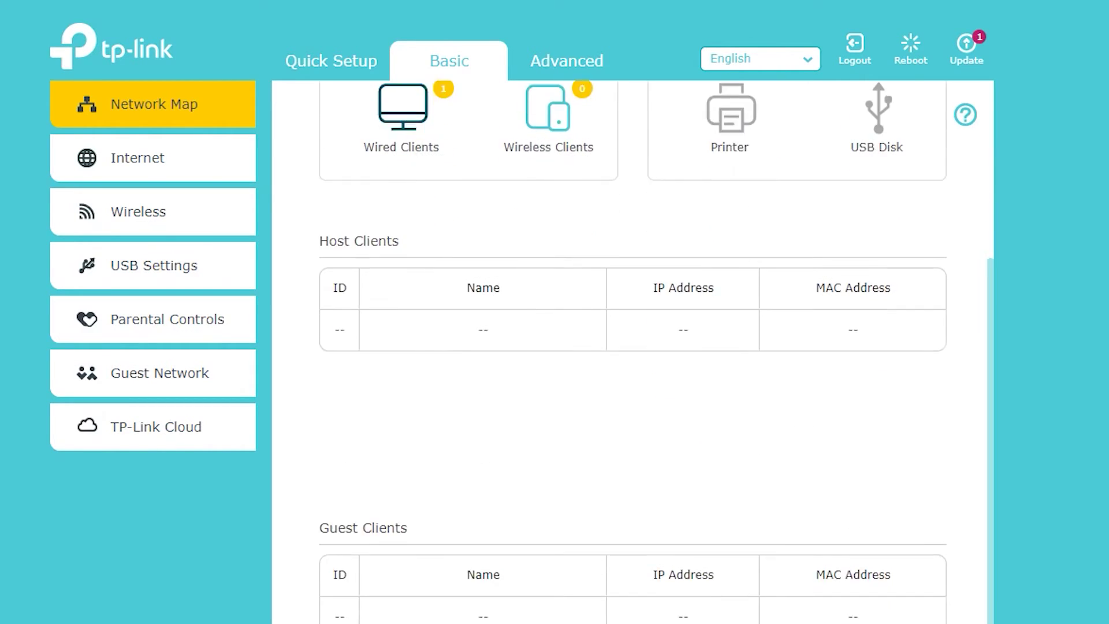
{"action": "scroll", "coordinate": [633, 341], "scroll_direction": "up", "scroll_amount": 4}
{"action": "left_click", "coordinate": [724, 358]}
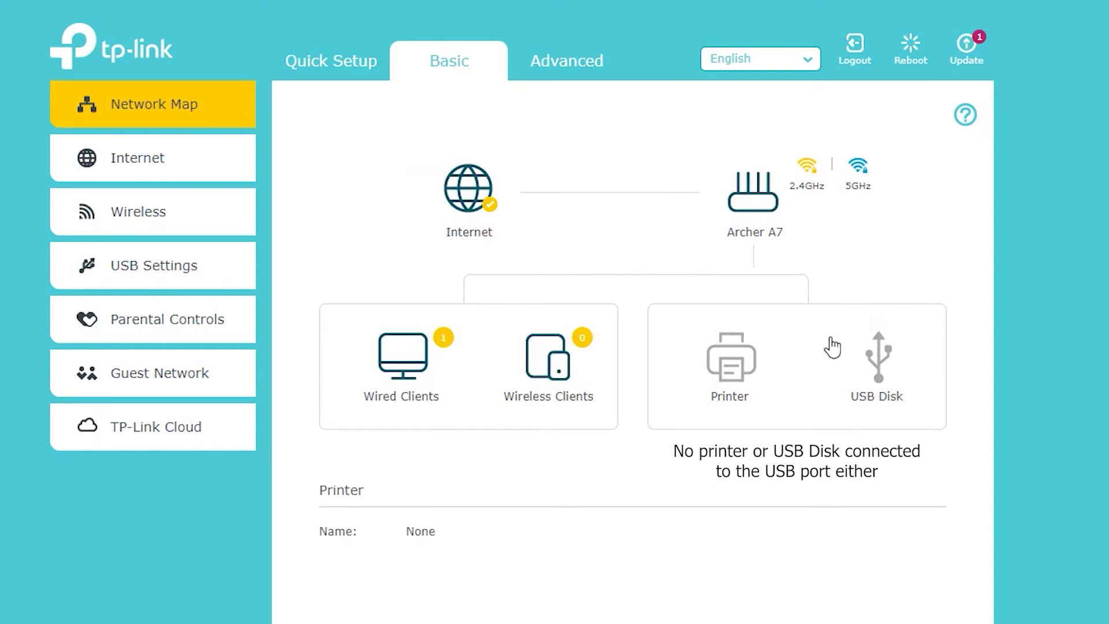
{"action": "left_click", "coordinate": [878, 360]}
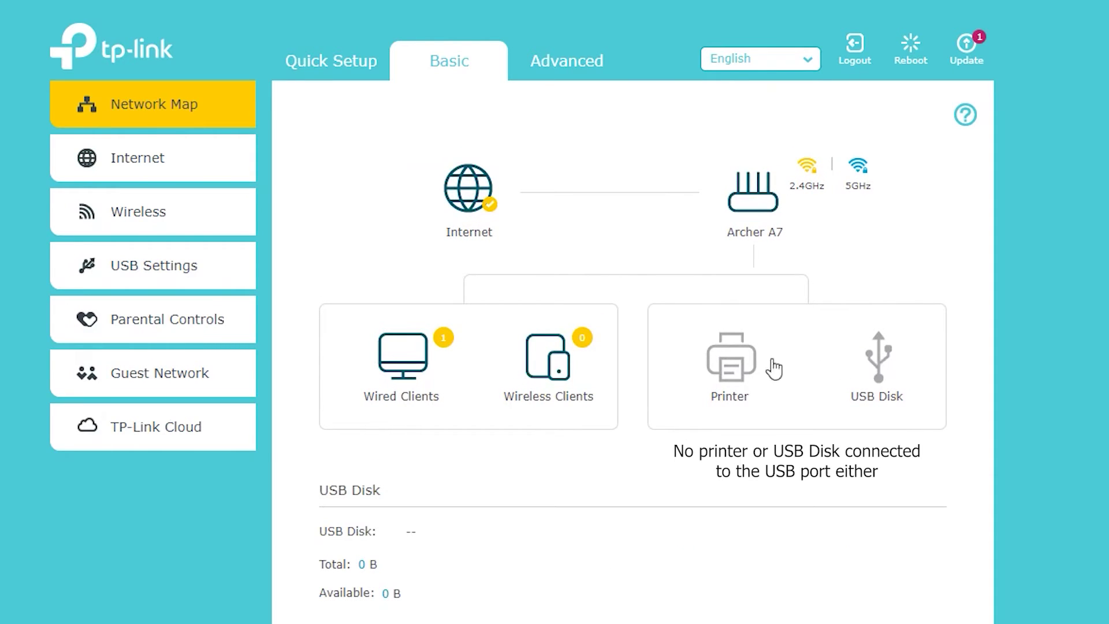
{"action": "left_click", "coordinate": [746, 366]}
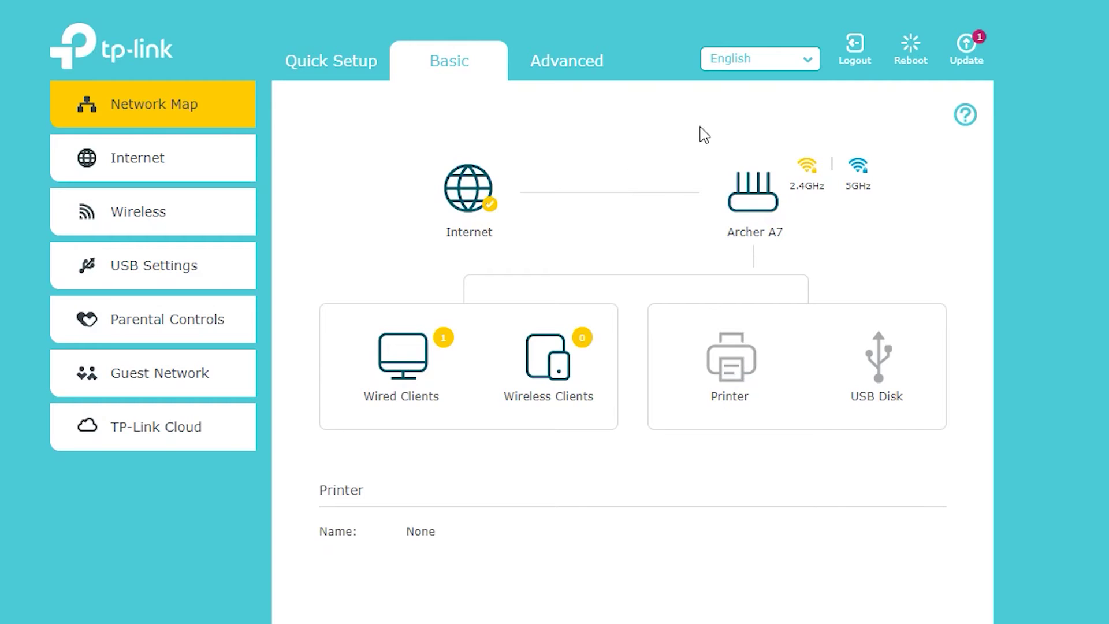
- Run the online firmware upgrade to version 1.0.14 and confirm it
{"action": "left_click", "coordinate": [973, 46]}
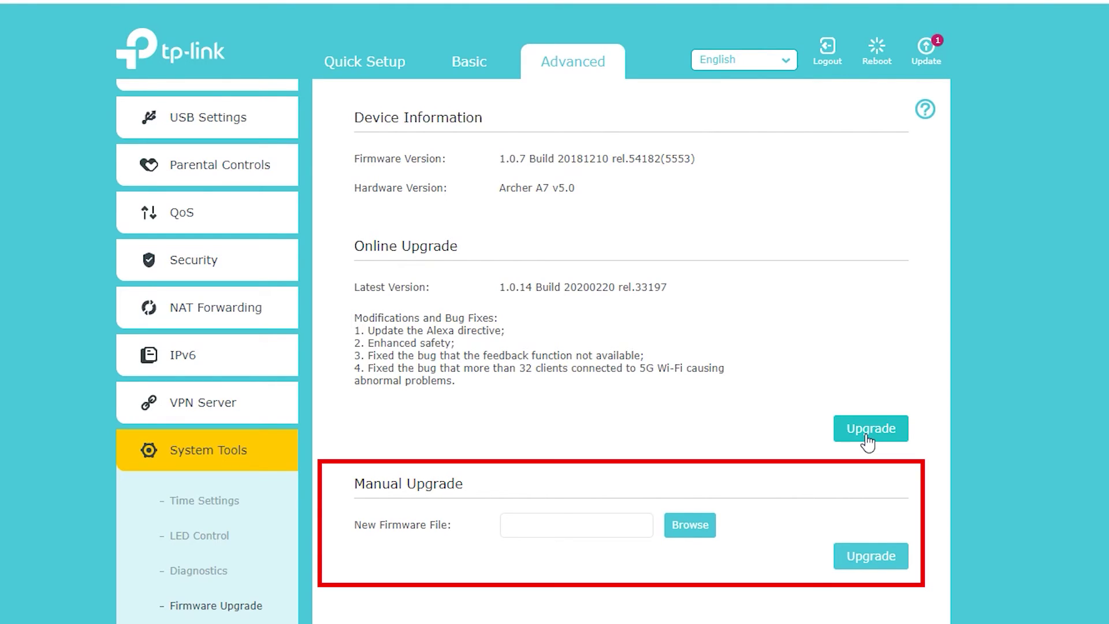
{"action": "left_click", "coordinate": [869, 430]}
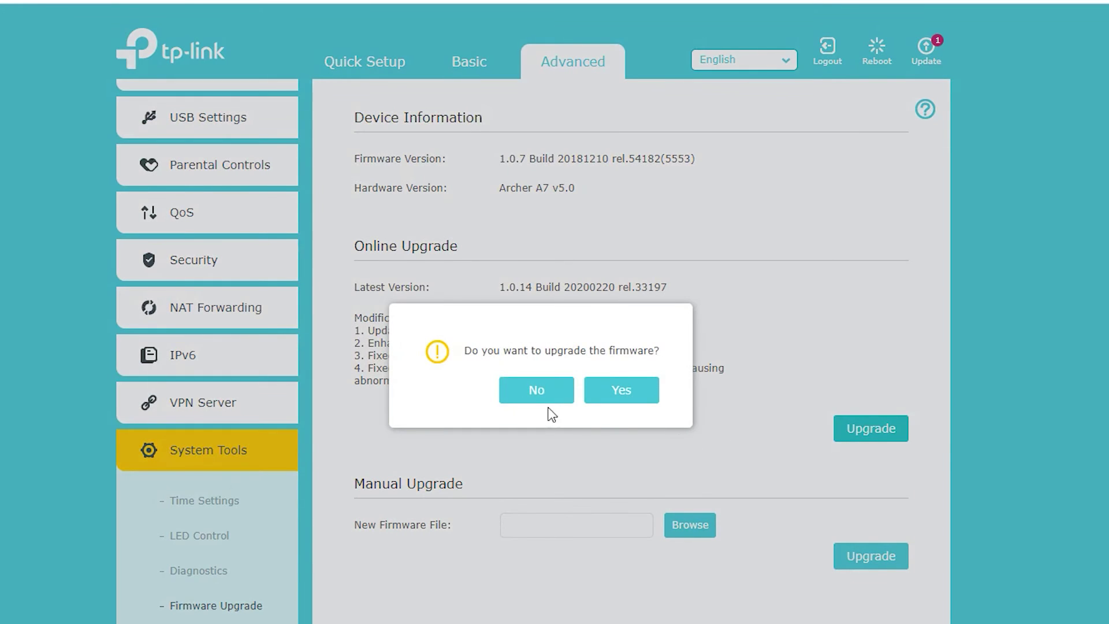
{"action": "left_click", "coordinate": [627, 398]}
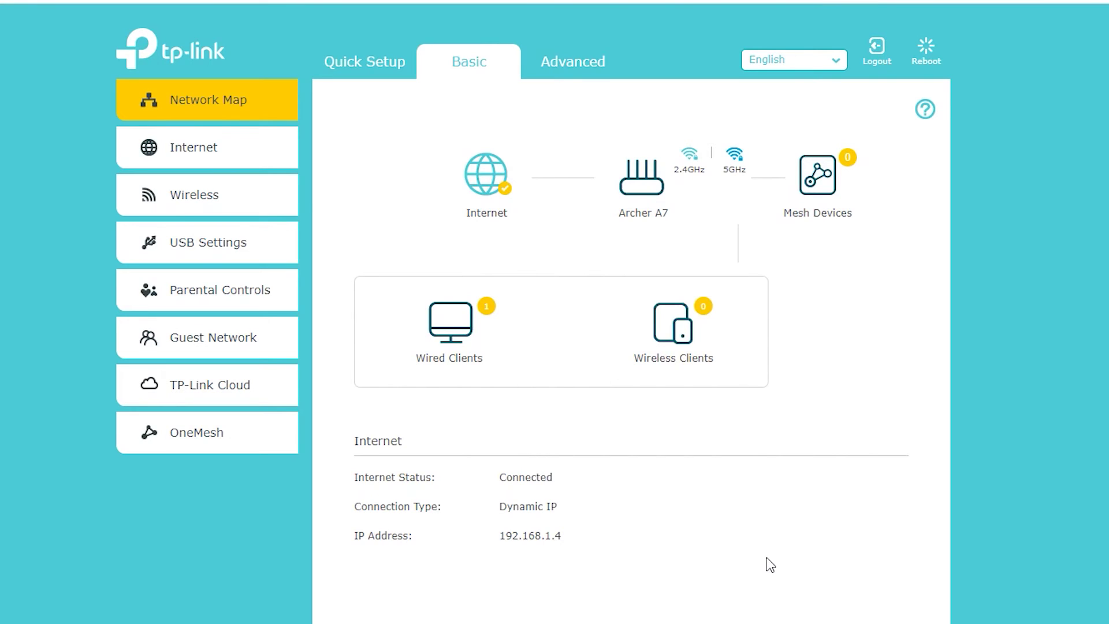
- View the mesh device information and open the OneMesh settings
{"action": "left_click", "coordinate": [833, 181]}
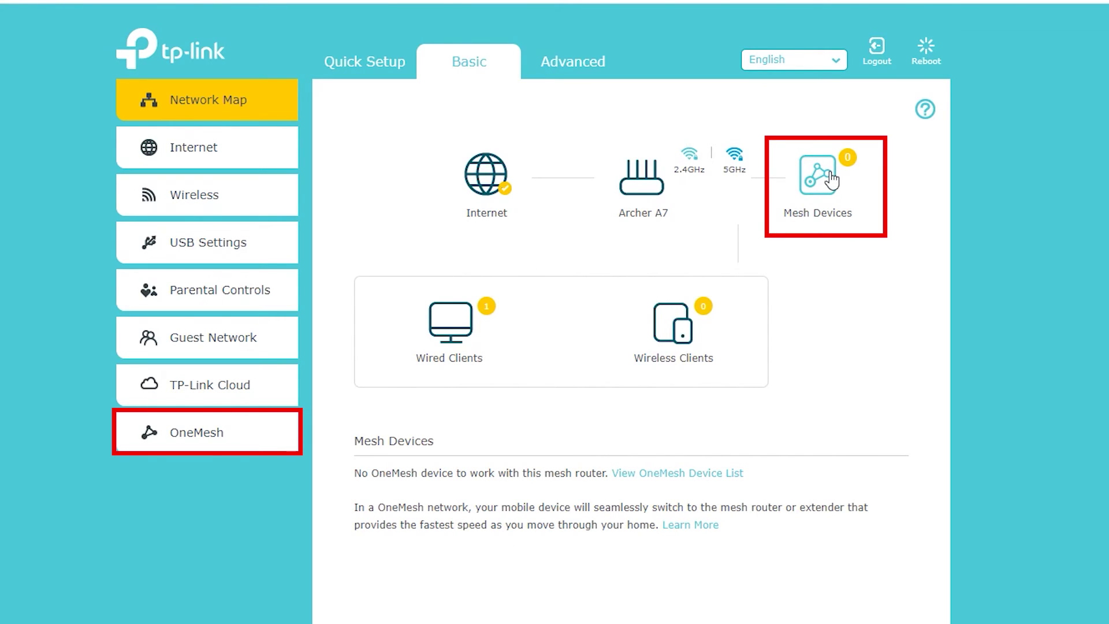
{"action": "left_click", "coordinate": [199, 441]}
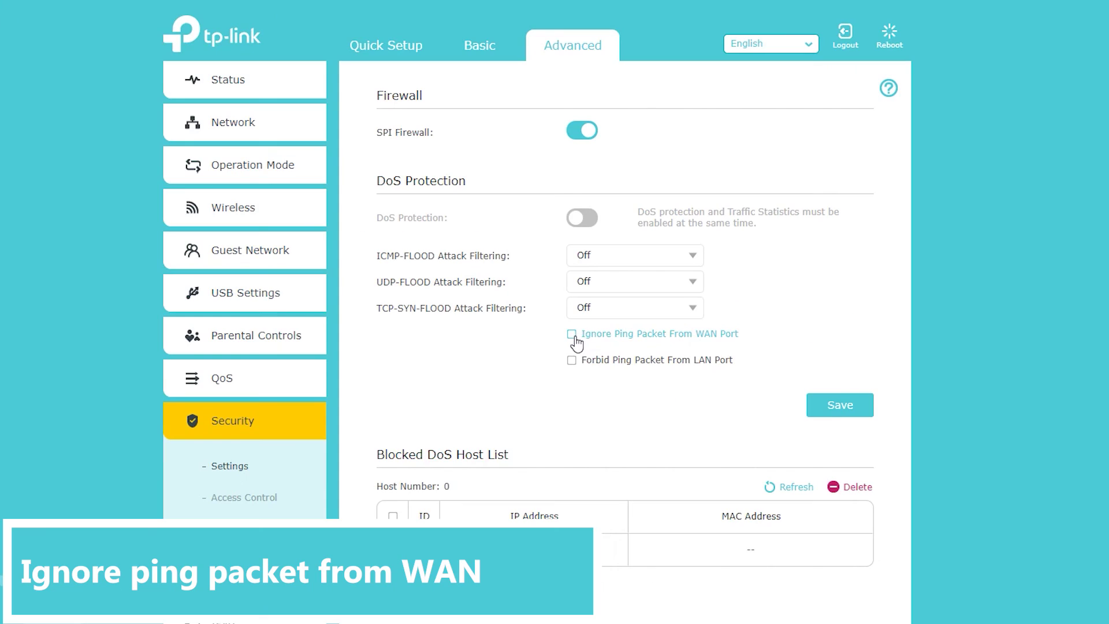
- Enable Ignore Ping Packet From WAN Port under DoS Protection and save
{"action": "left_click", "coordinate": [605, 324]}
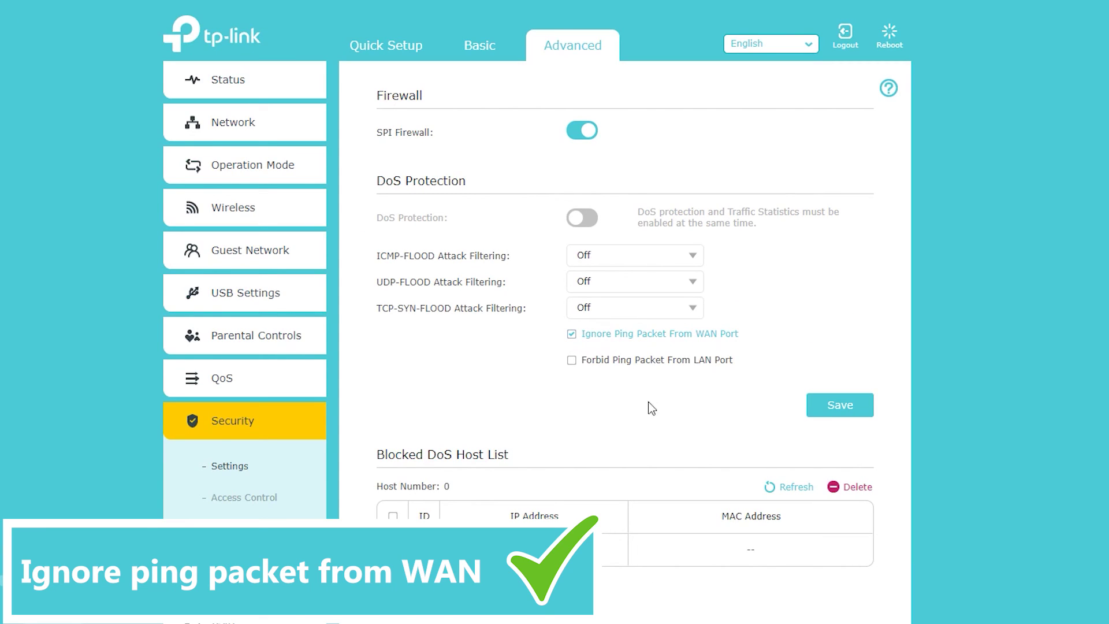
{"action": "left_click", "coordinate": [823, 408]}
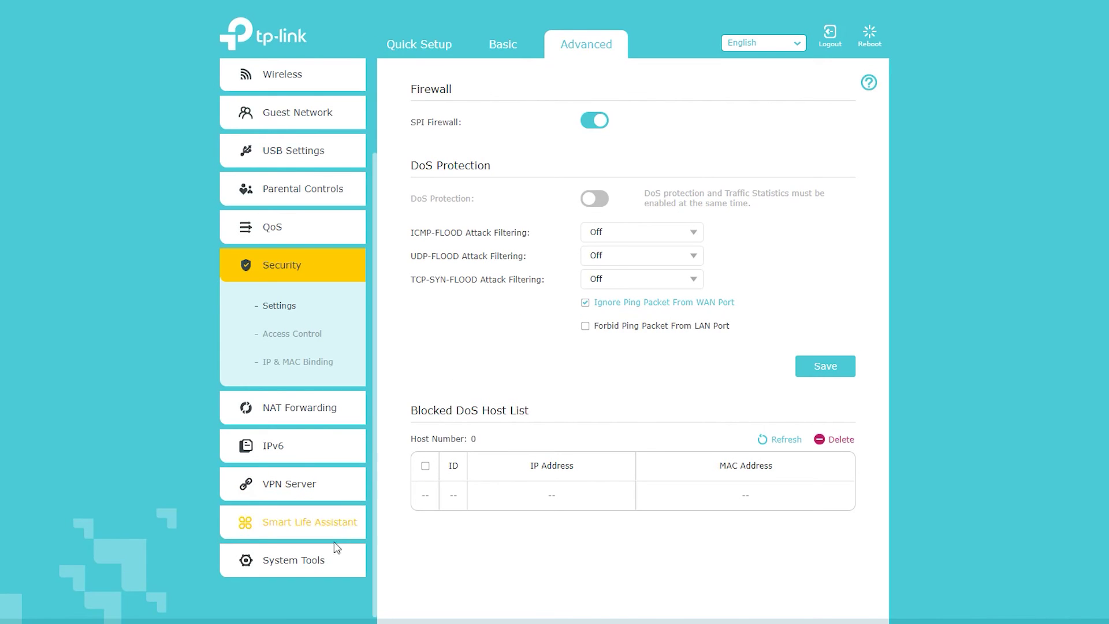
- Check under System Tools > Administration that Remote Management's Enable box is unticked
{"action": "left_click", "coordinate": [317, 566]}
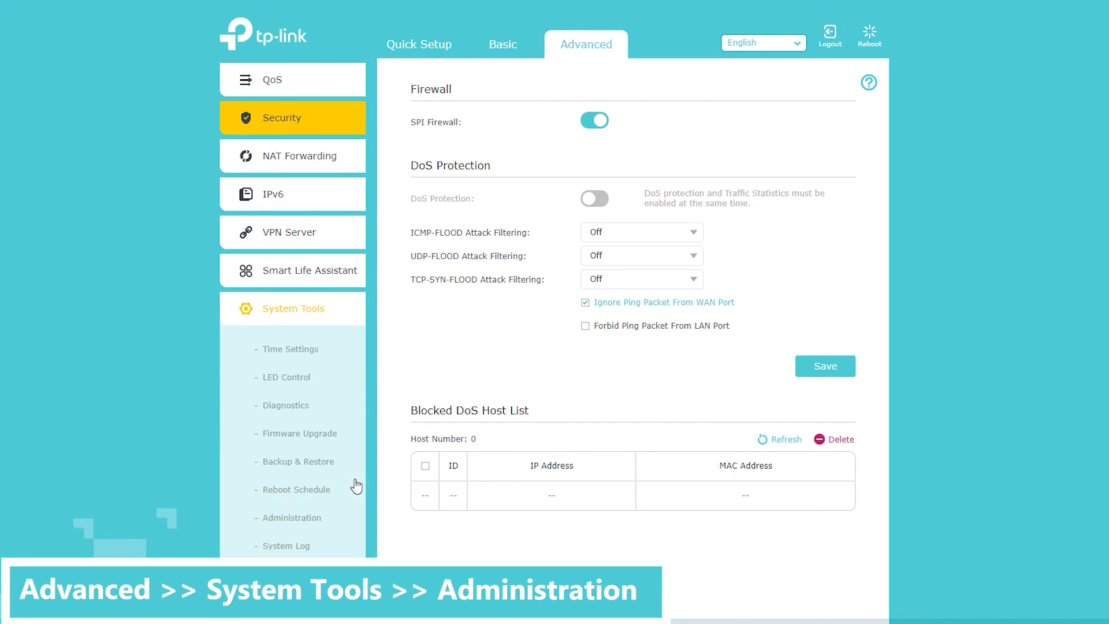
{"action": "left_click", "coordinate": [284, 519]}
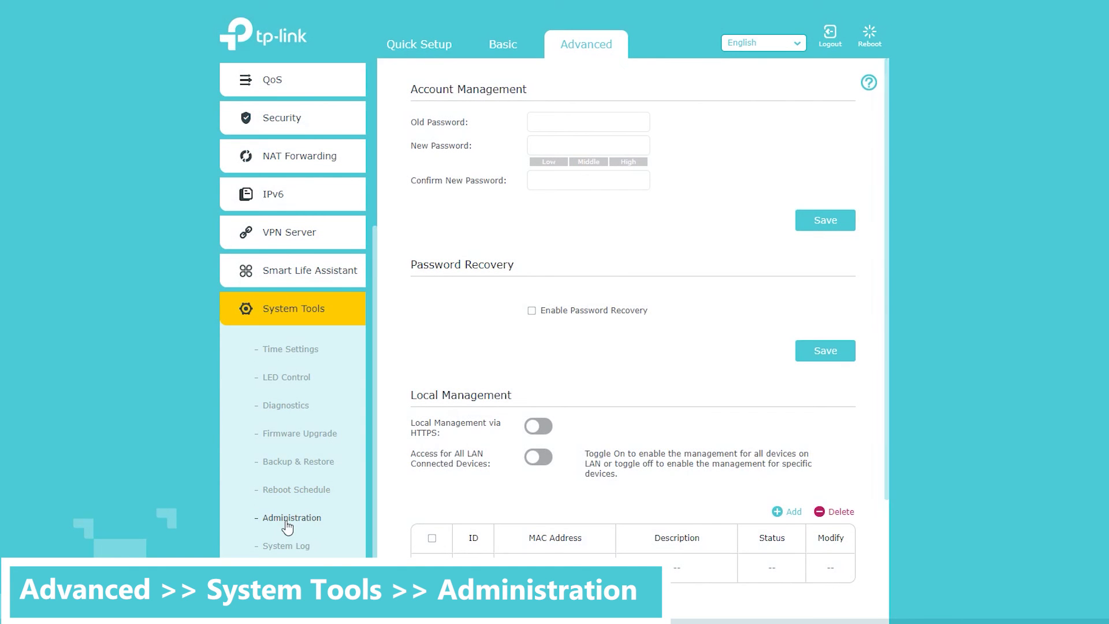
{"action": "scroll", "coordinate": [532, 475], "scroll_direction": "down", "scroll_amount": 1}
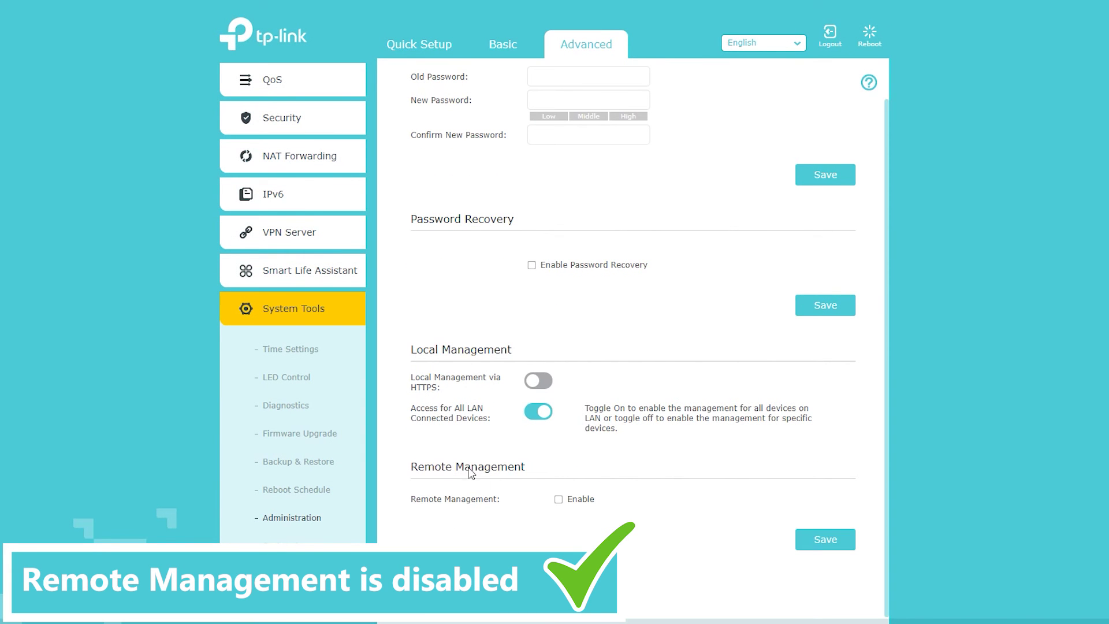